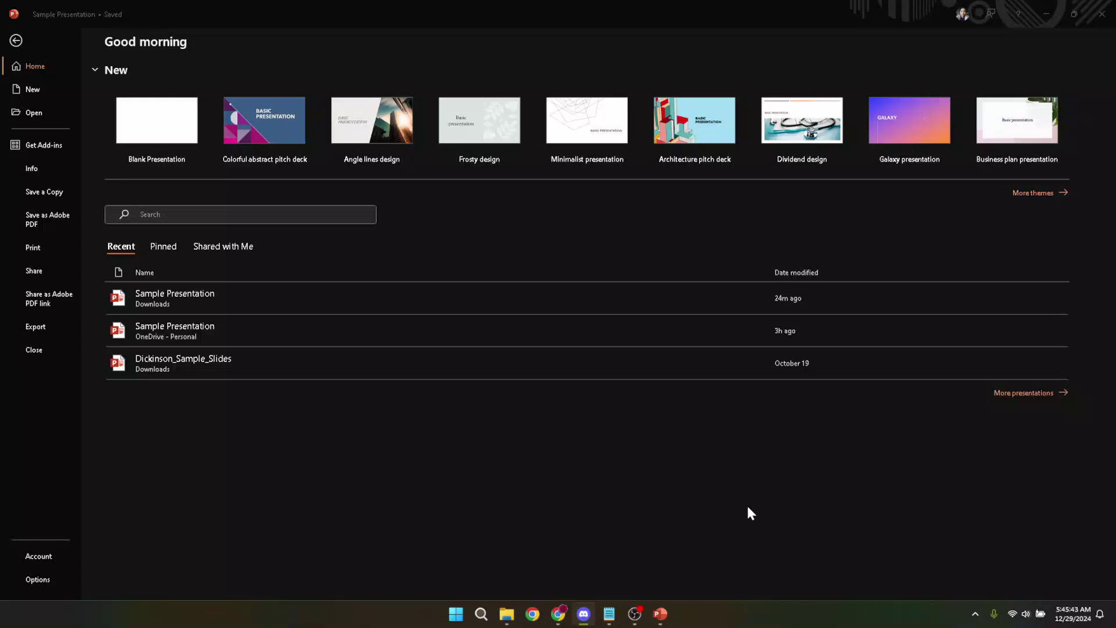
Step: Bring the PowerPoint window holding the Sample Presentation into focus
{"action": "left_click", "coordinate": [717, 509]}
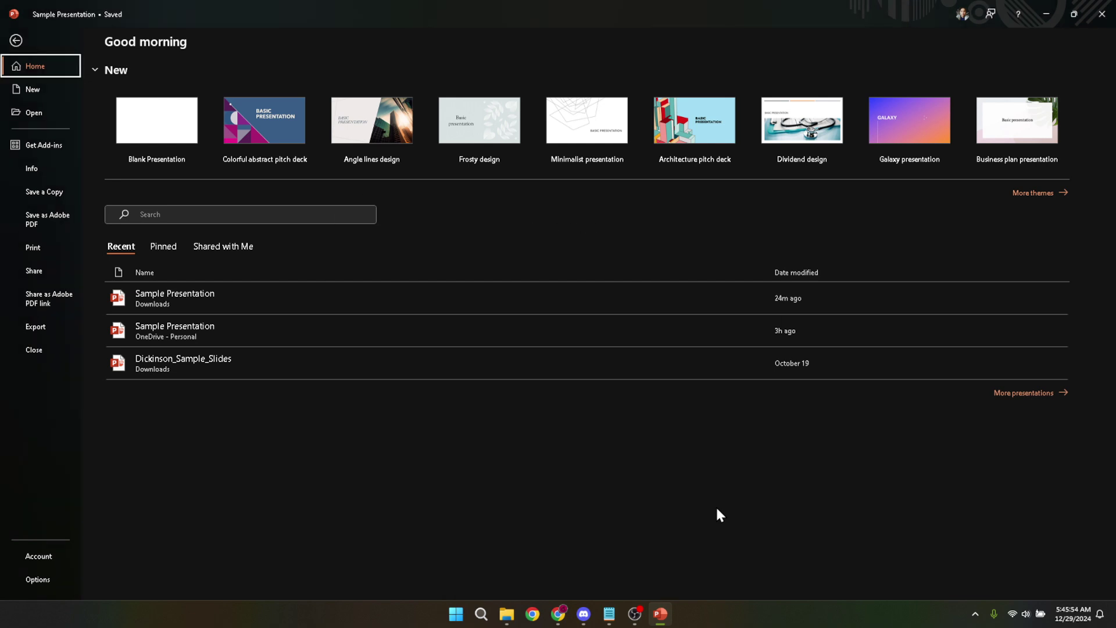
Step: Launch PowerPoint via a 'power' search, discard blank Presentation3, and open OneDrive's Sample Presentation
{"action": "key", "text": "super"}
{"action": "type", "text": "po"}
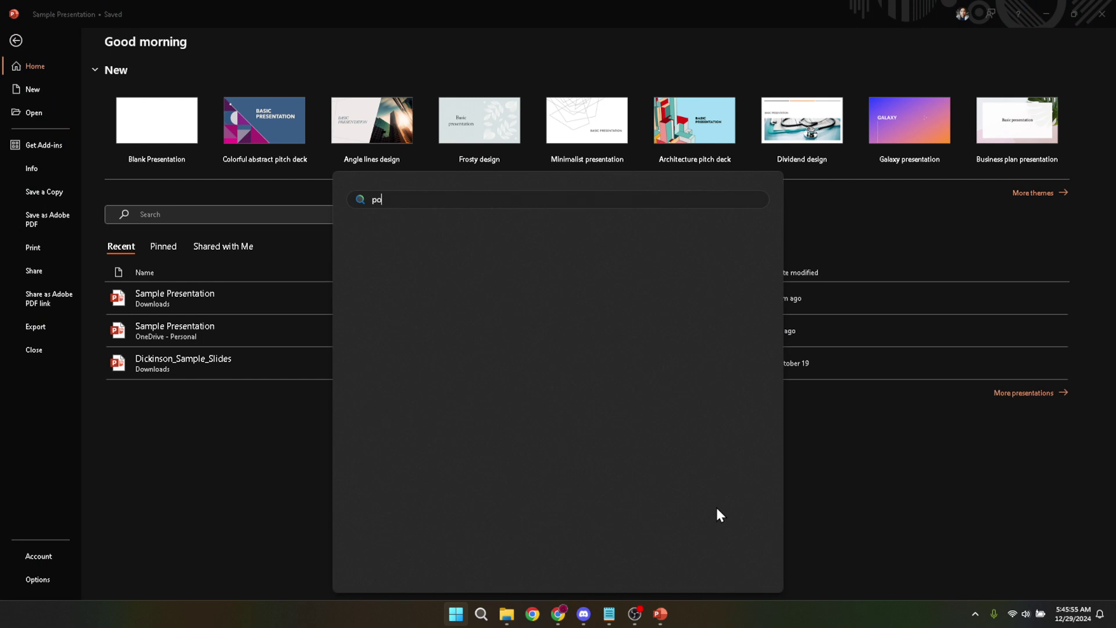
{"action": "type", "text": "wer"}
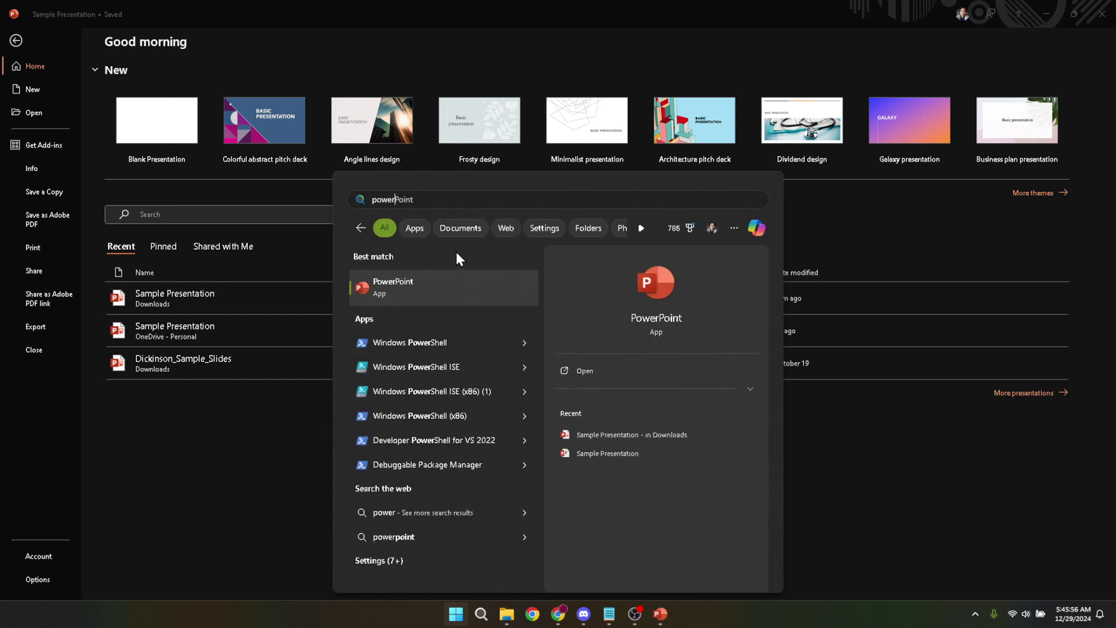
{"action": "left_click", "coordinate": [459, 292]}
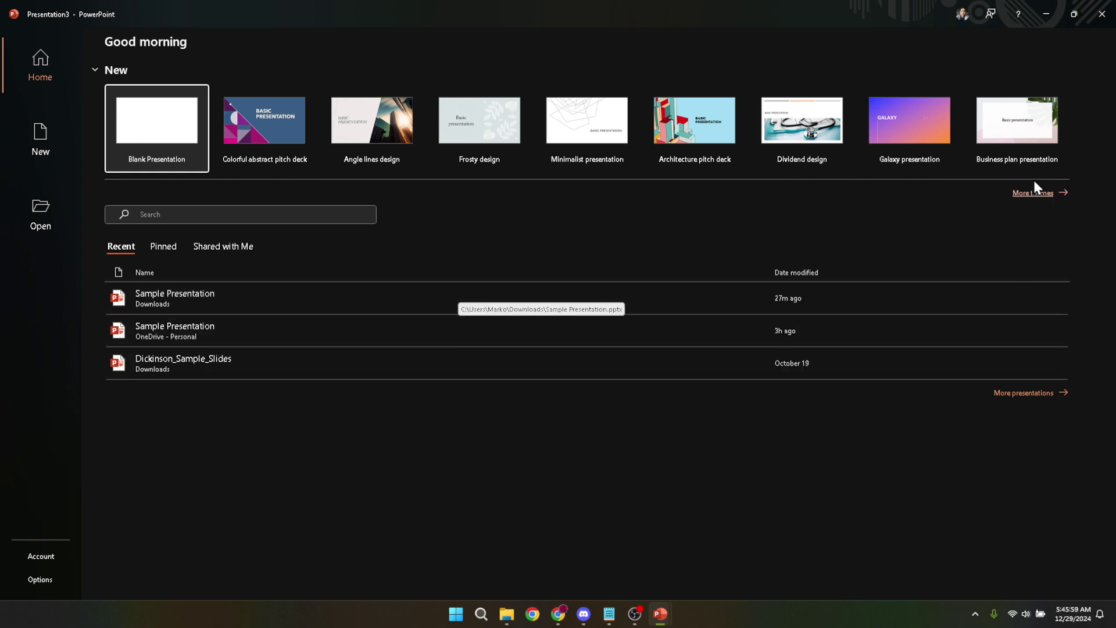
{"action": "left_click", "coordinate": [1099, 17]}
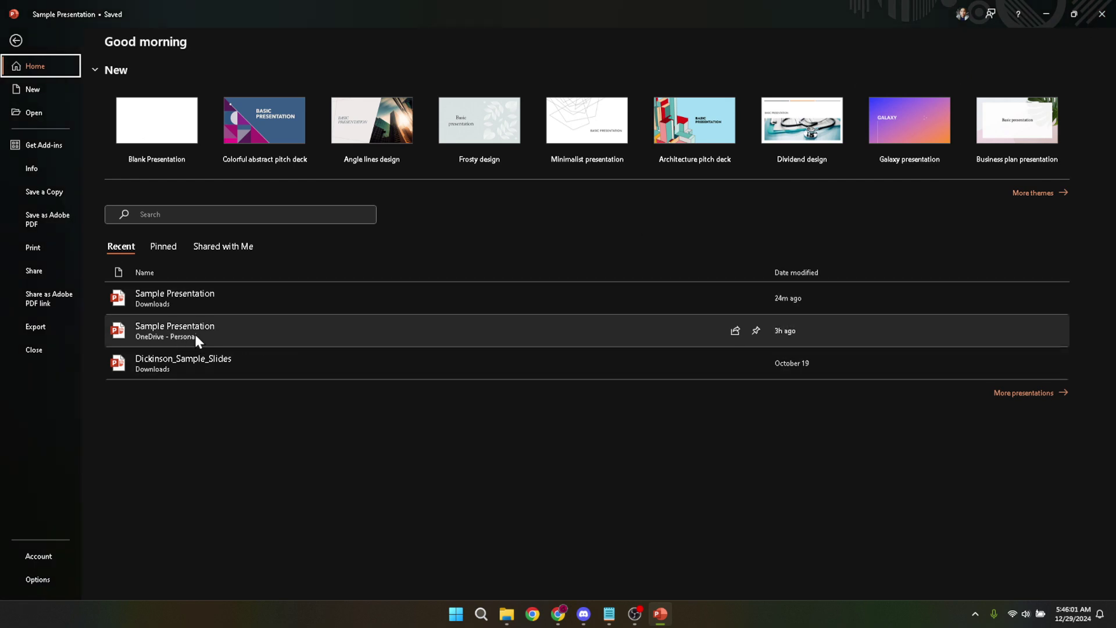
{"action": "left_click", "coordinate": [257, 326]}
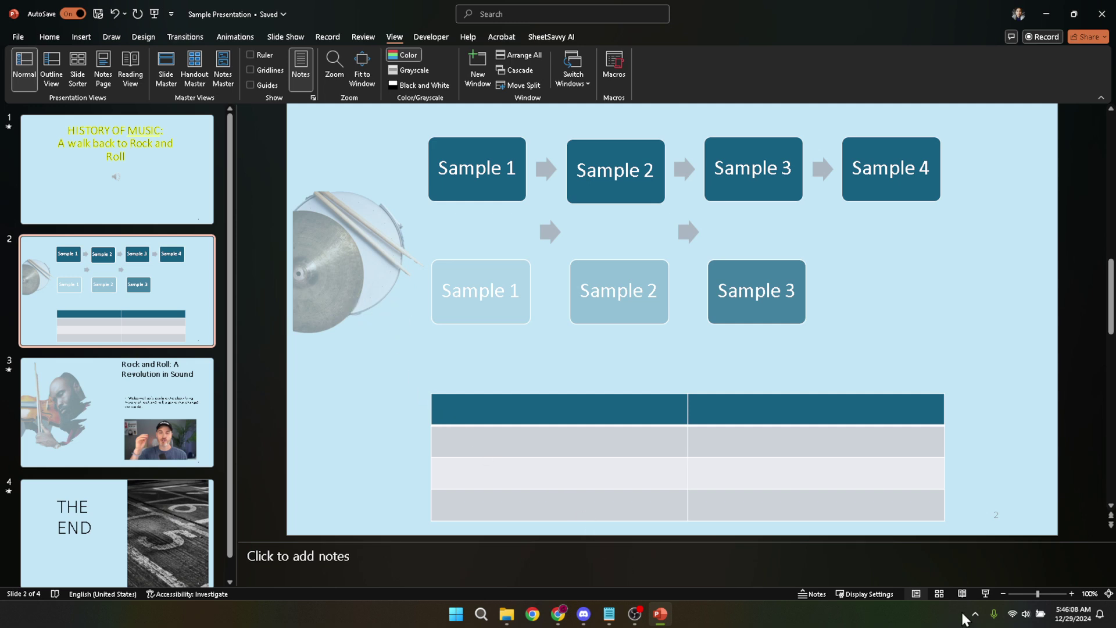
Step: Launch Zoom Workplace from the hidden system-tray icons and start a New meeting
{"action": "left_click", "coordinate": [976, 615]}
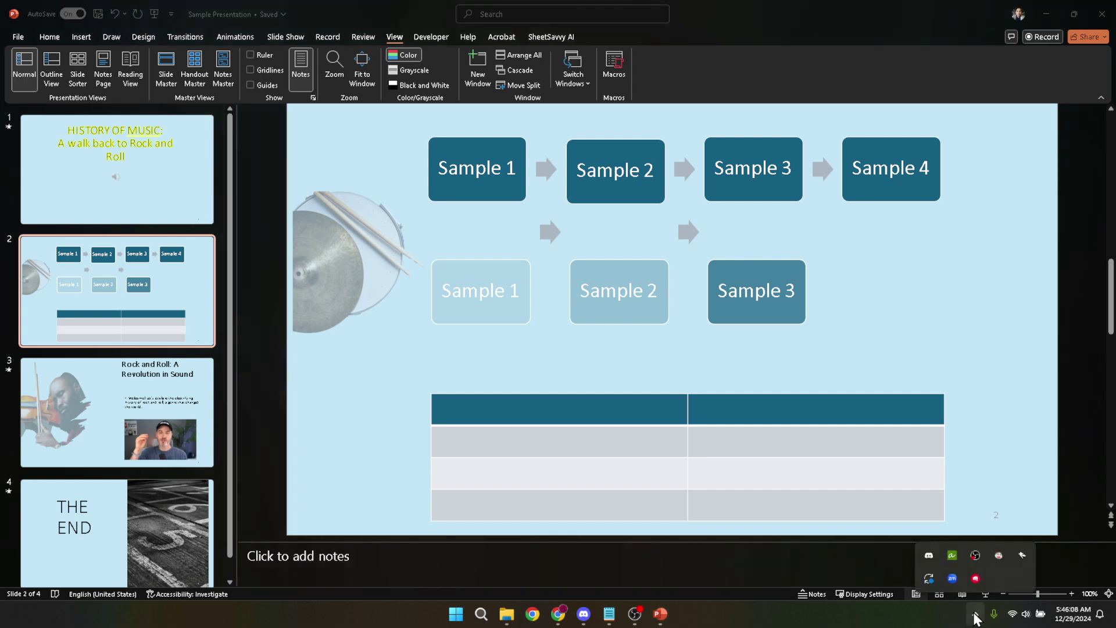
{"action": "left_click", "coordinate": [952, 578]}
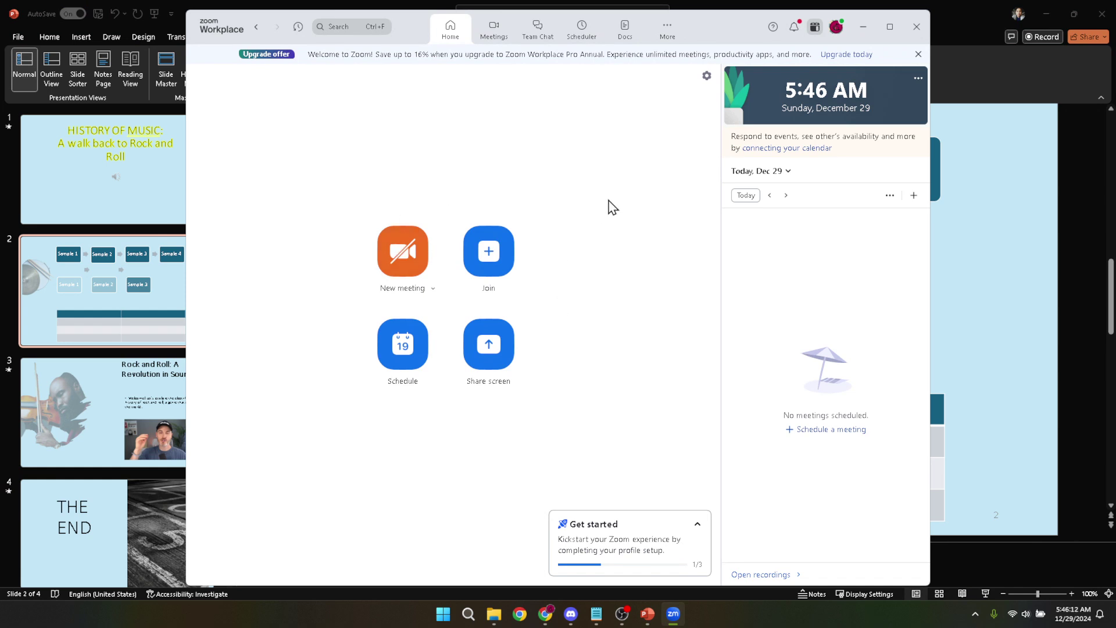
{"action": "left_click", "coordinate": [407, 269]}
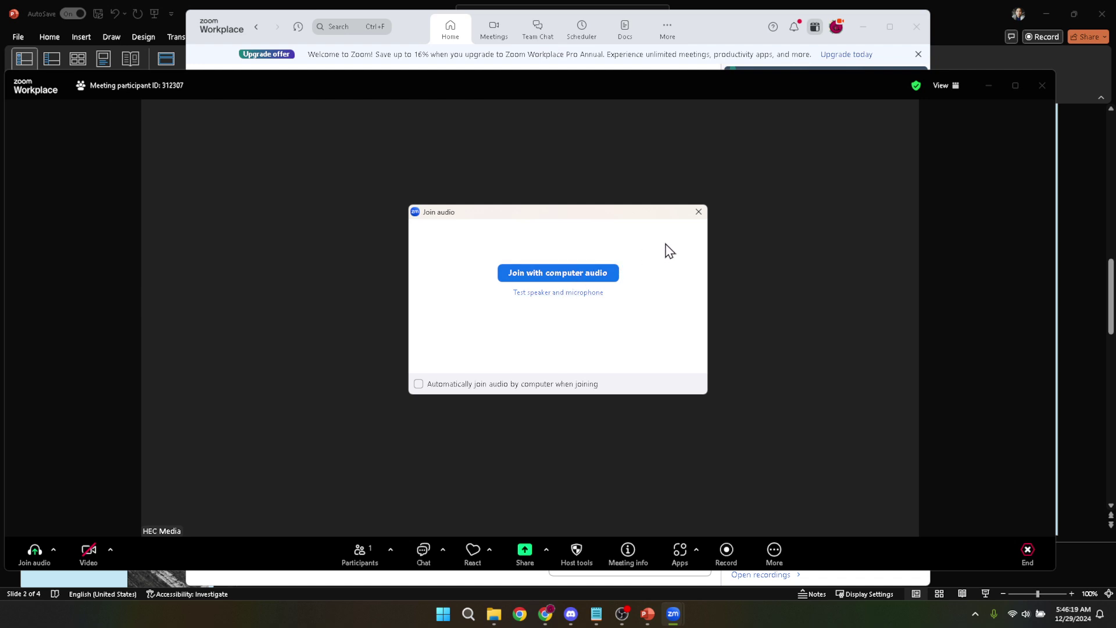
Step: Dismiss the Join audio dialog and confirm continuing in the meeting without audio
{"action": "left_click", "coordinate": [699, 212]}
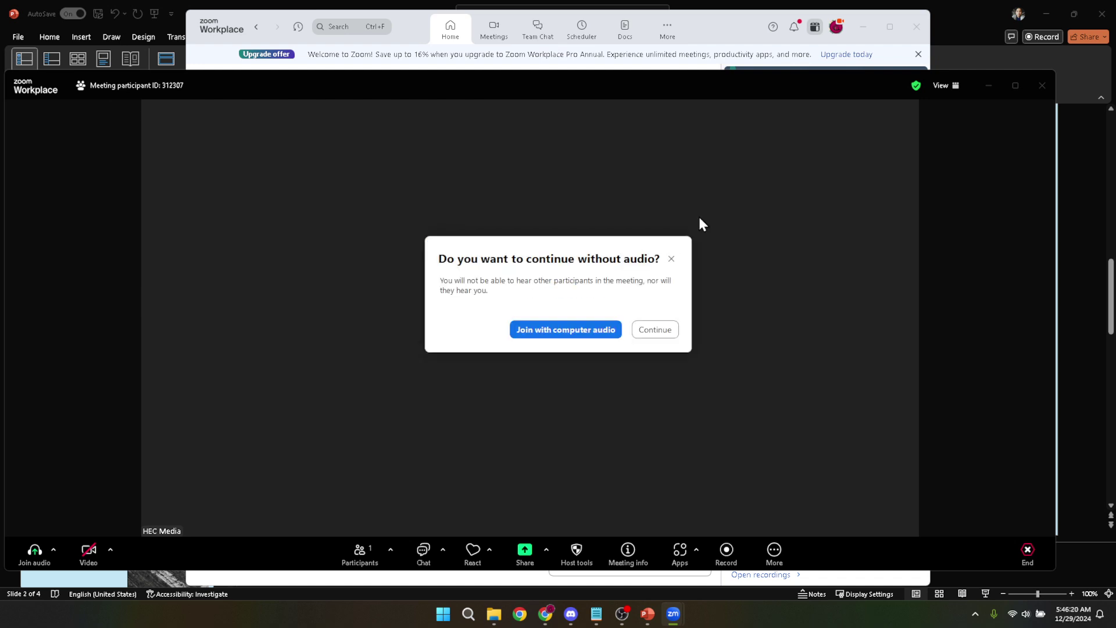
{"action": "left_click", "coordinate": [645, 331]}
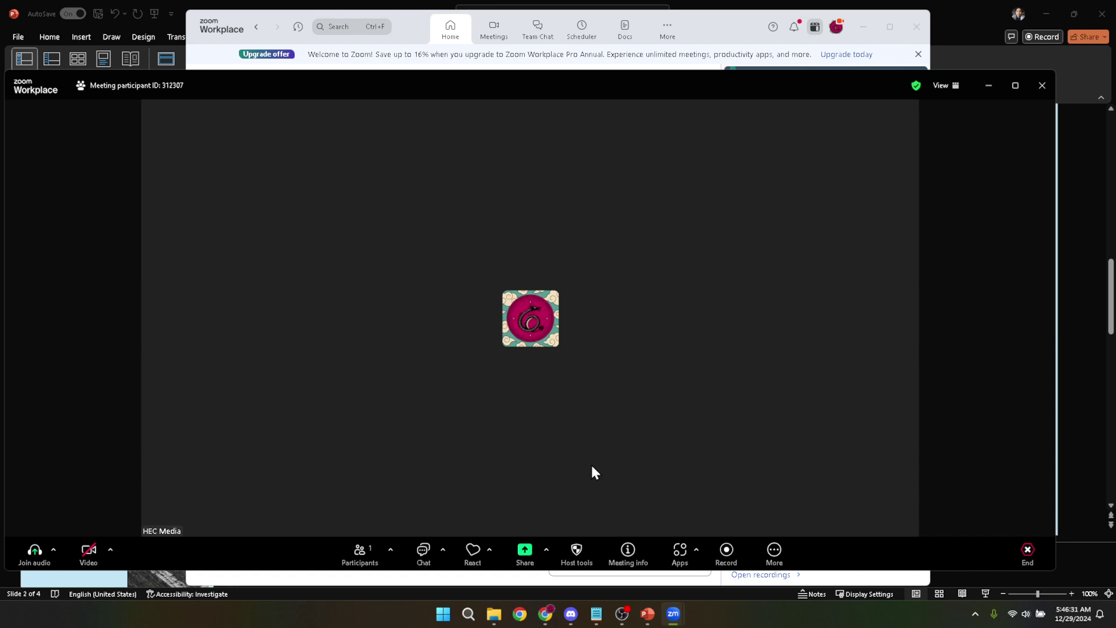
Step: Open Zoom's Share picker and select the 'Sample Presentation - PowerPoint' window tile
{"action": "left_click", "coordinate": [516, 555]}
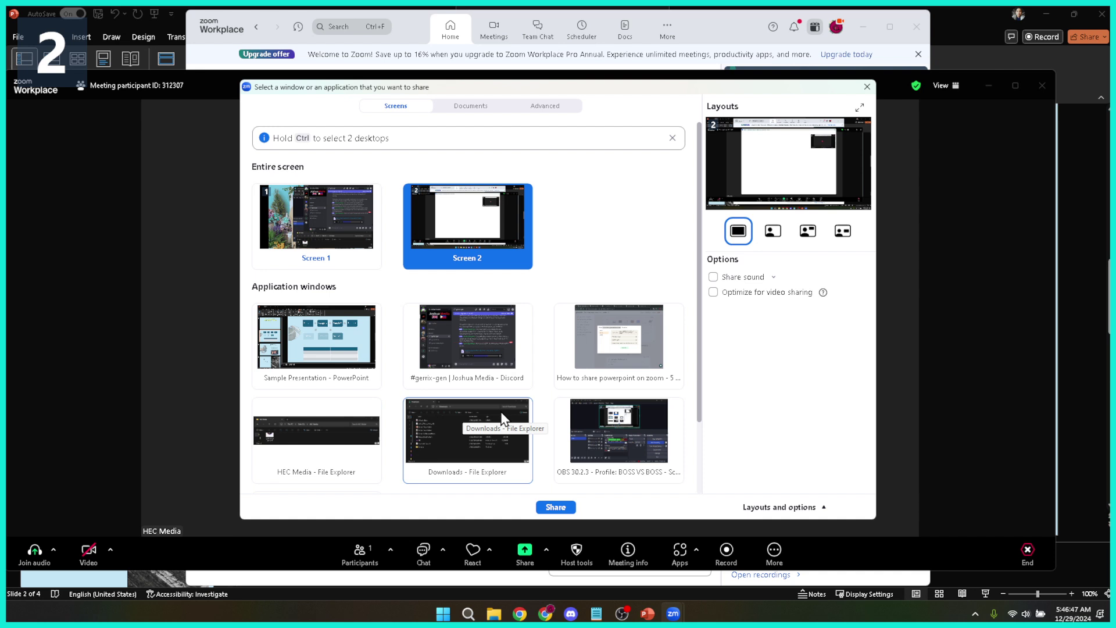
{"action": "scroll", "coordinate": [512, 419], "scroll_direction": "down", "scroll_amount": 2}
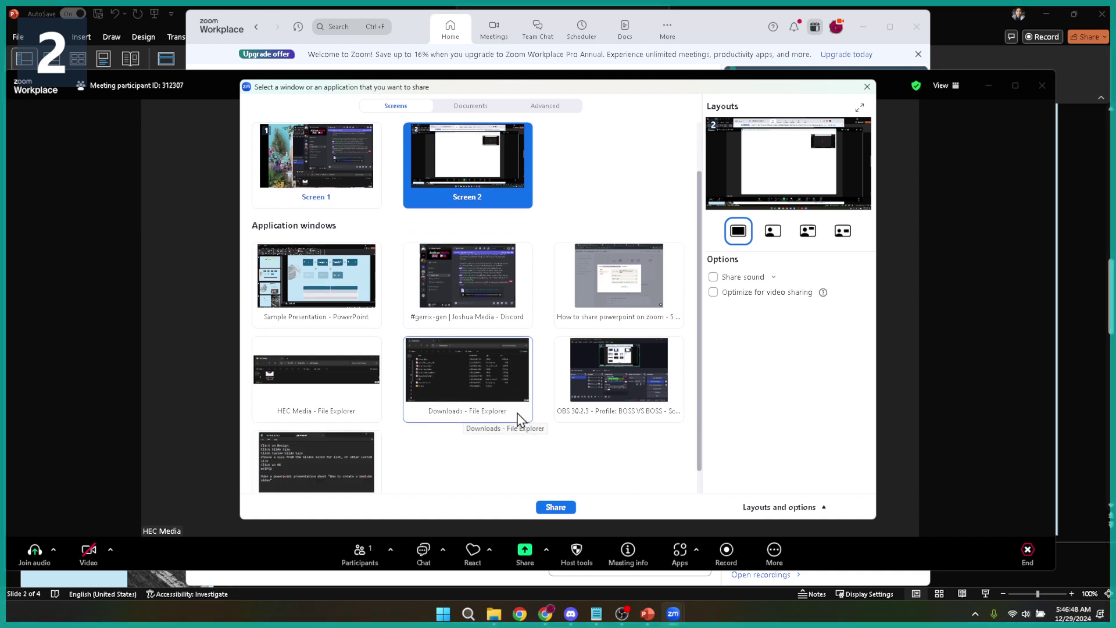
{"action": "scroll", "coordinate": [521, 418], "scroll_direction": "down", "scroll_amount": 1}
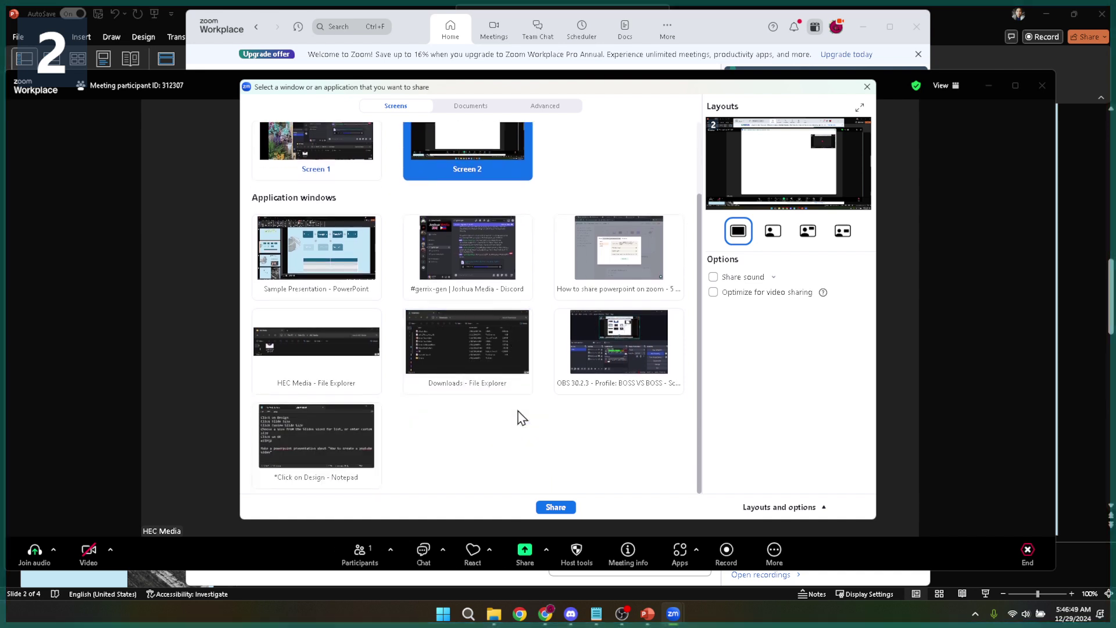
{"action": "scroll", "coordinate": [522, 418], "scroll_direction": "up", "scroll_amount": 2}
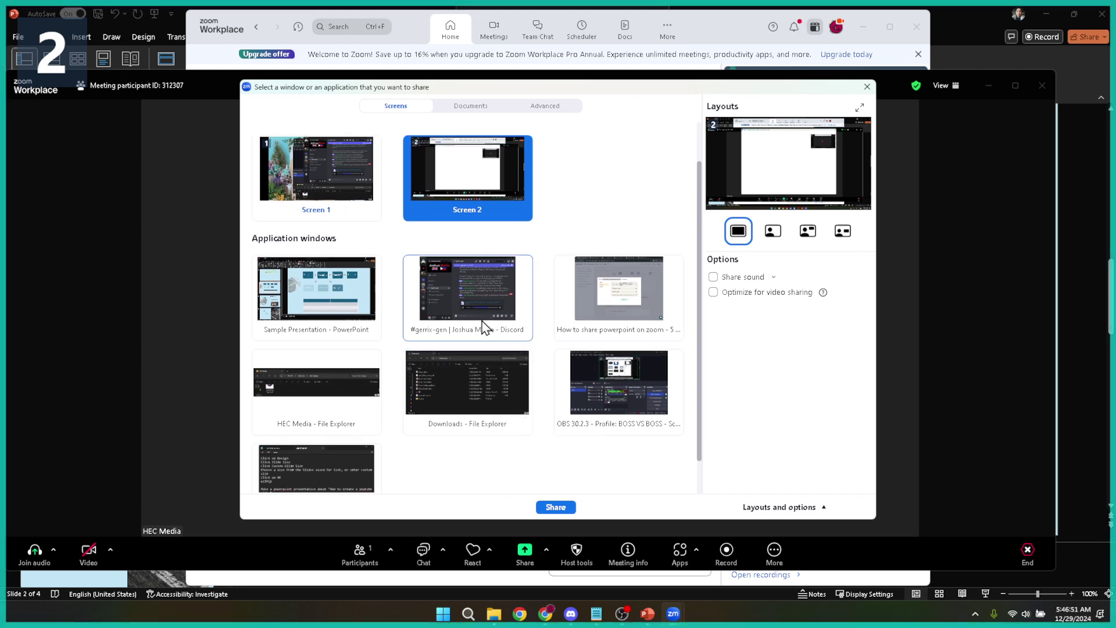
{"action": "left_click", "coordinate": [319, 329]}
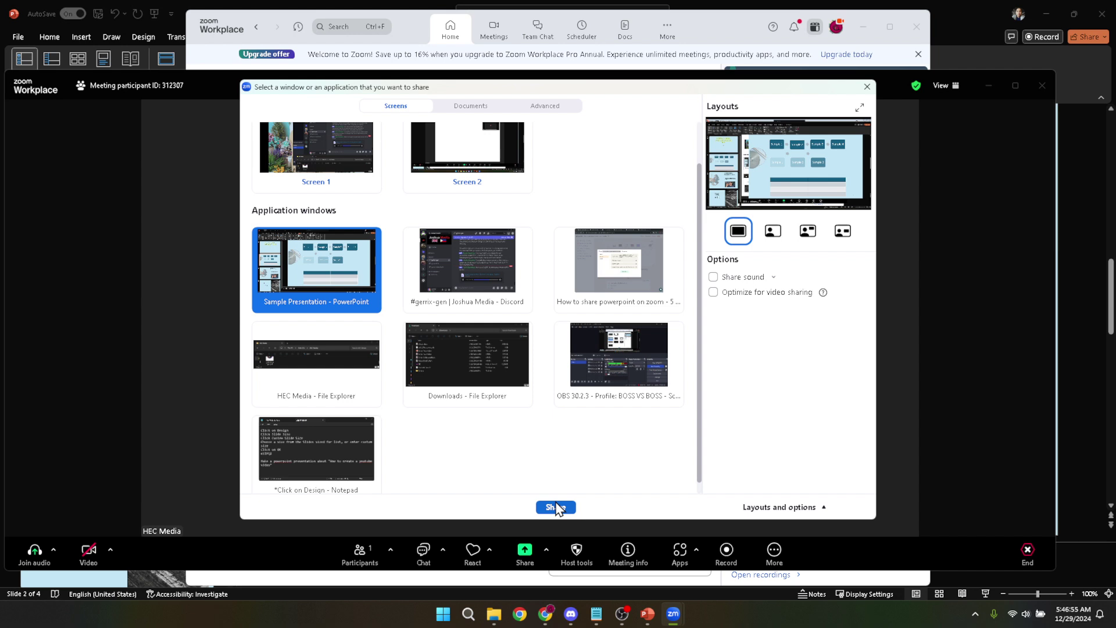
Step: Share the Sample Presentation PowerPoint window so slide 2 is visible to the meeting
{"action": "left_click", "coordinate": [556, 508]}
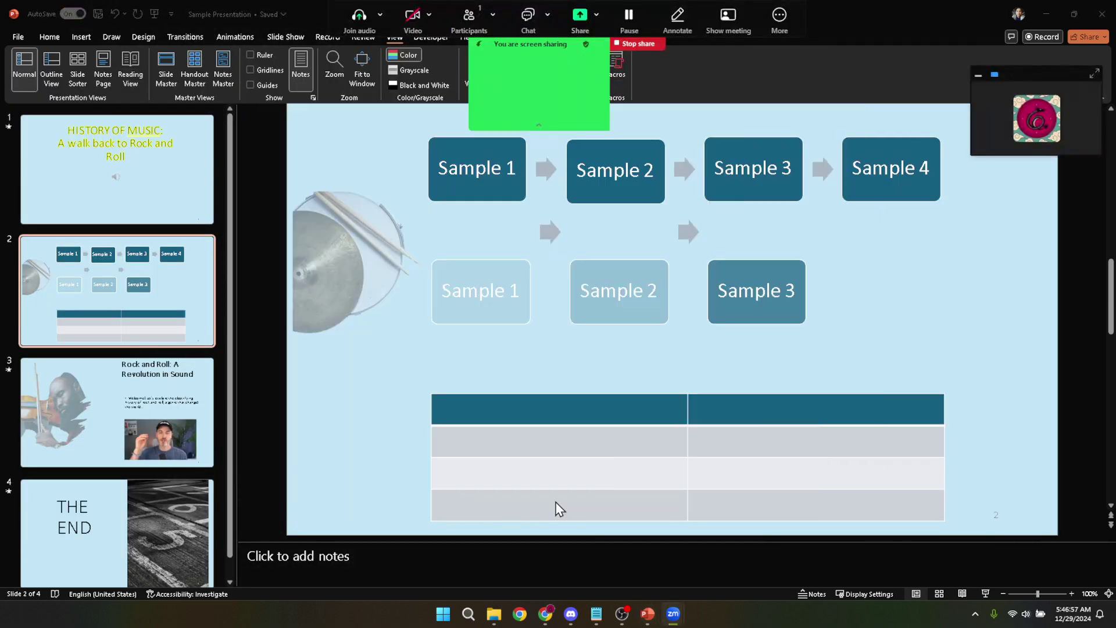